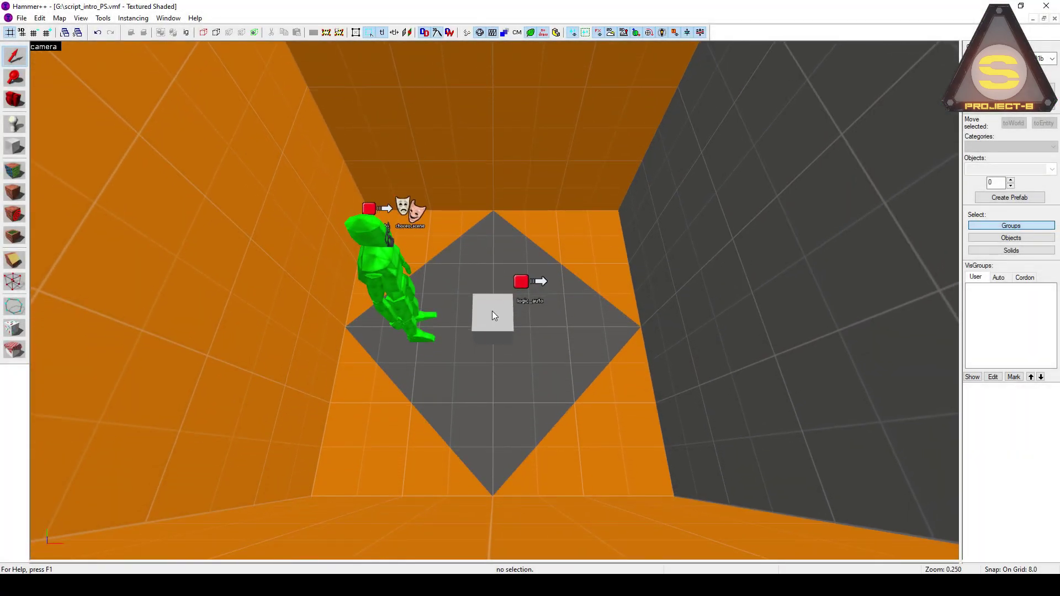
# Open the object properties of the script_intro cube on the floor to inspect its keyvalues.
pyautogui.click(492, 310)
pyautogui.scroll(5, 492, 310)
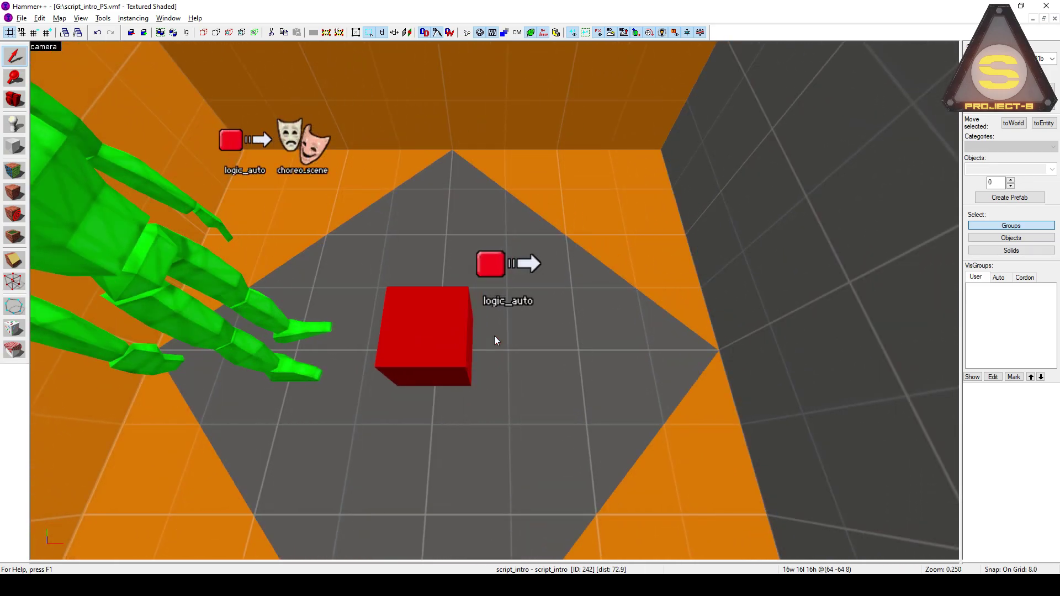
pyautogui.hotkey('alt', 'Return')
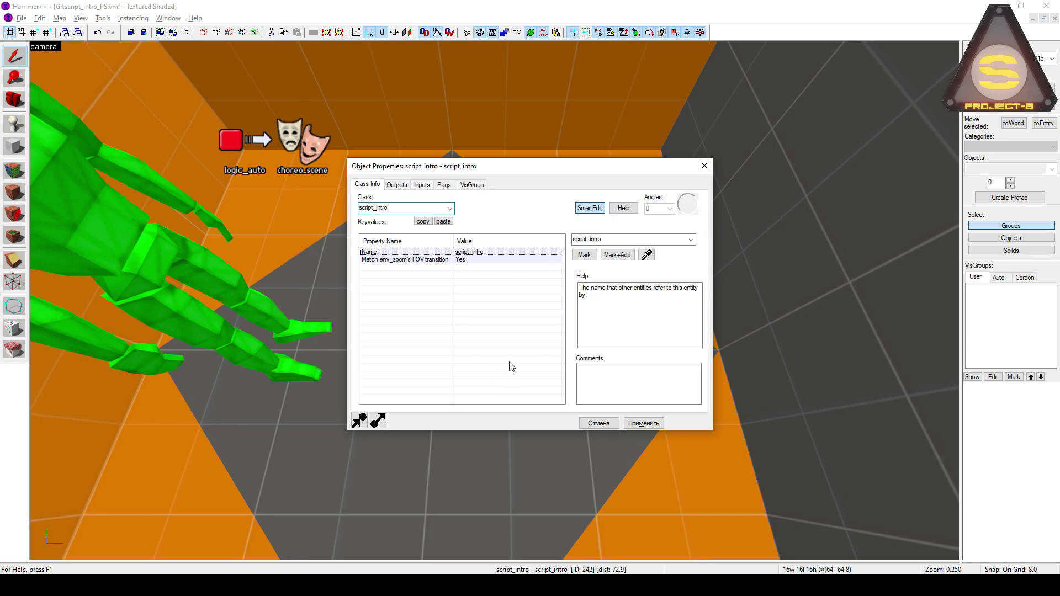
# Select the point_camera entity and inspect its class and keyvalues in the object properties.
pyautogui.press('s')
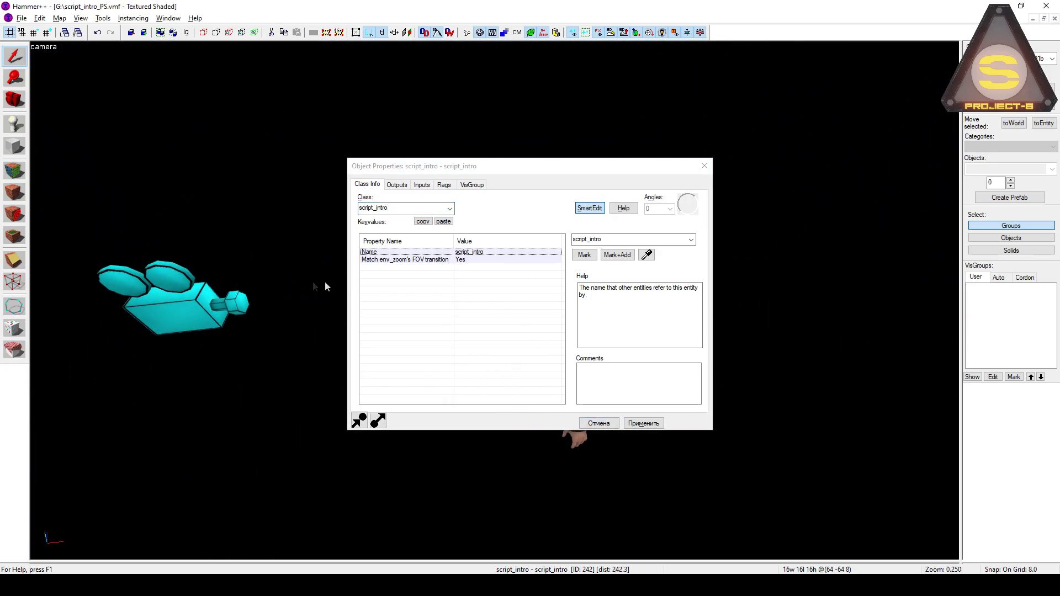
pyautogui.click(194, 298)
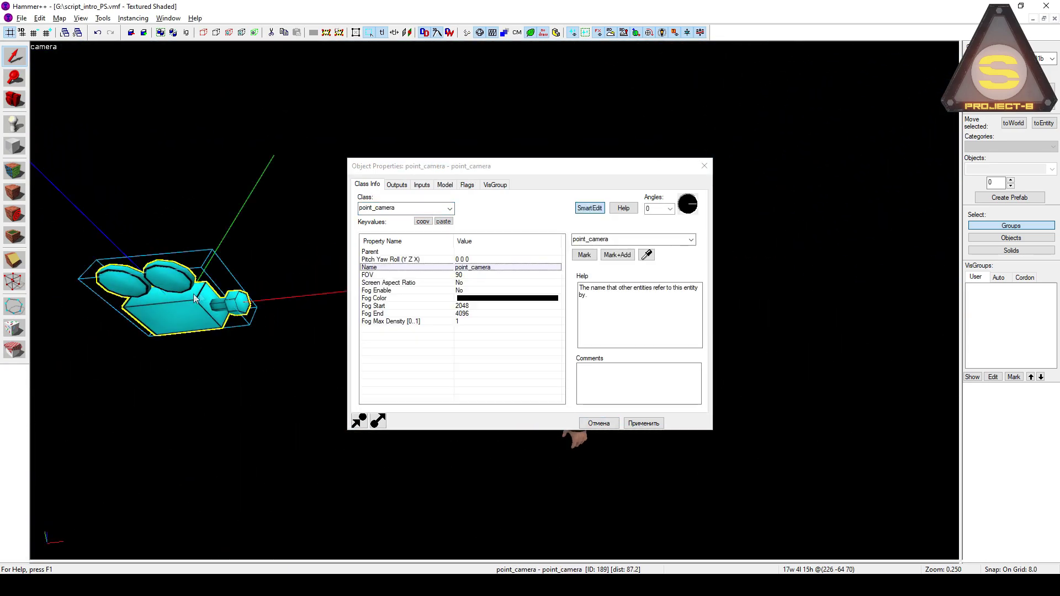
pyautogui.click(426, 208)
# Select the logic_auto entity beside the script_intro cube and show its outputs.
pyautogui.press('z')
pyautogui.press('s')
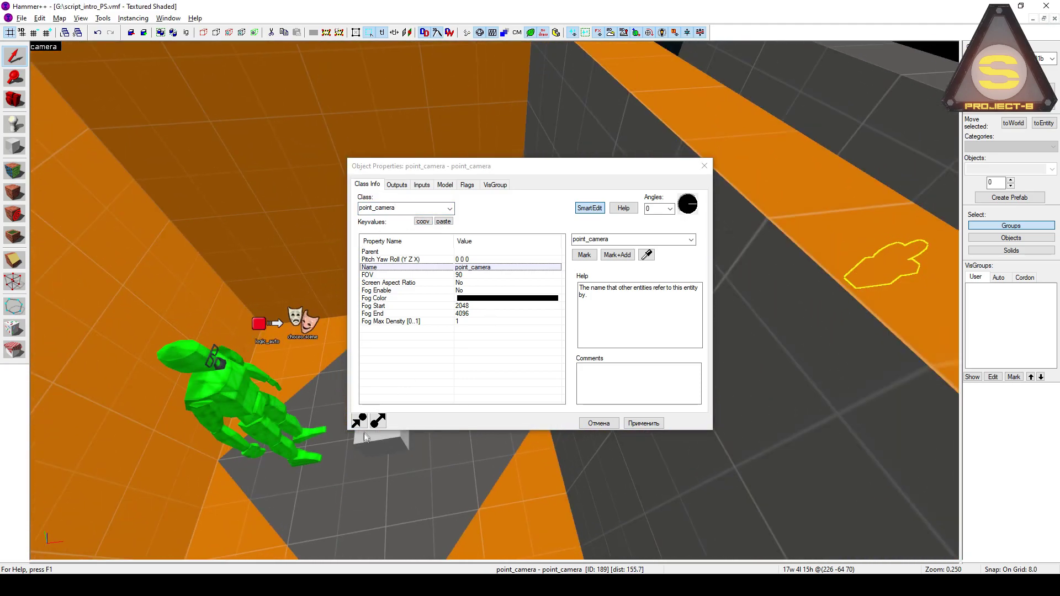
pyautogui.moveTo(469, 175); pyautogui.dragTo(609, 180)
pyautogui.click(416, 378)
pyautogui.click(536, 189)
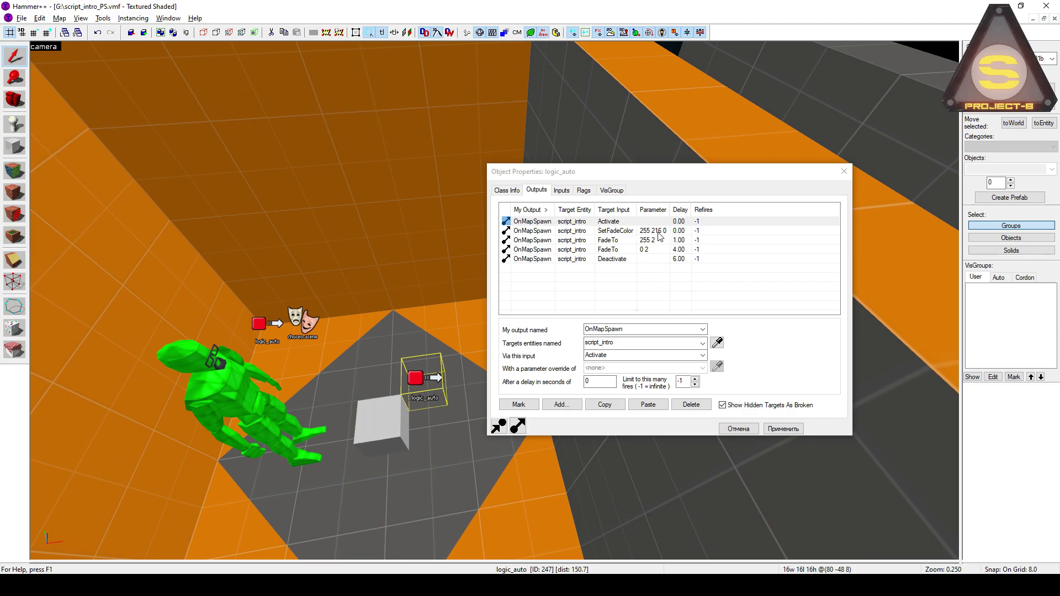
# Examine the Activate, SetFadeColor and first FadeTo outputs, including both numbers in the FadeTo parameter override.
pyautogui.click(618, 223)
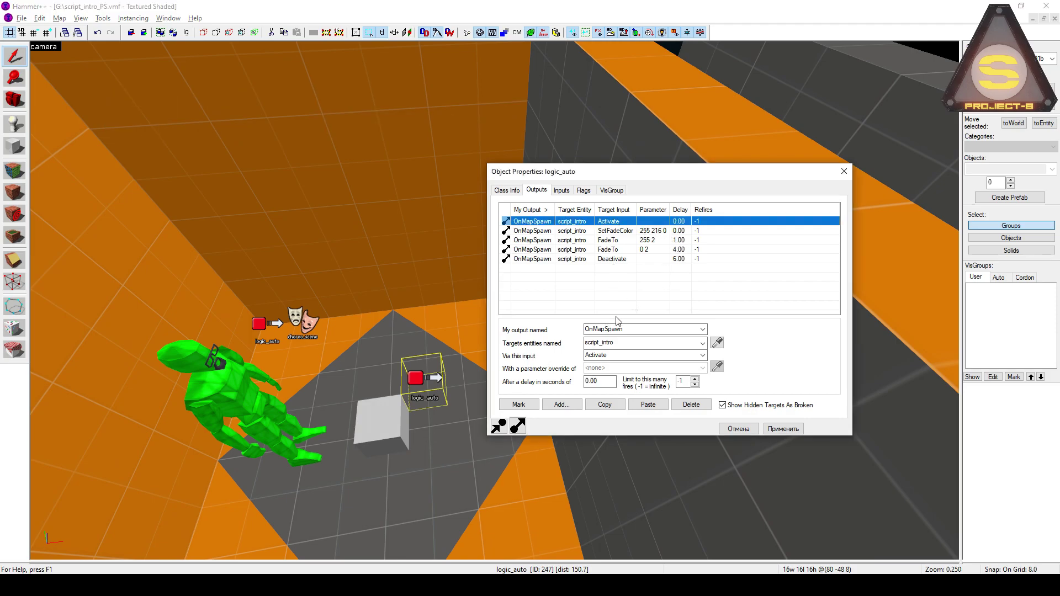
pyautogui.click(627, 231)
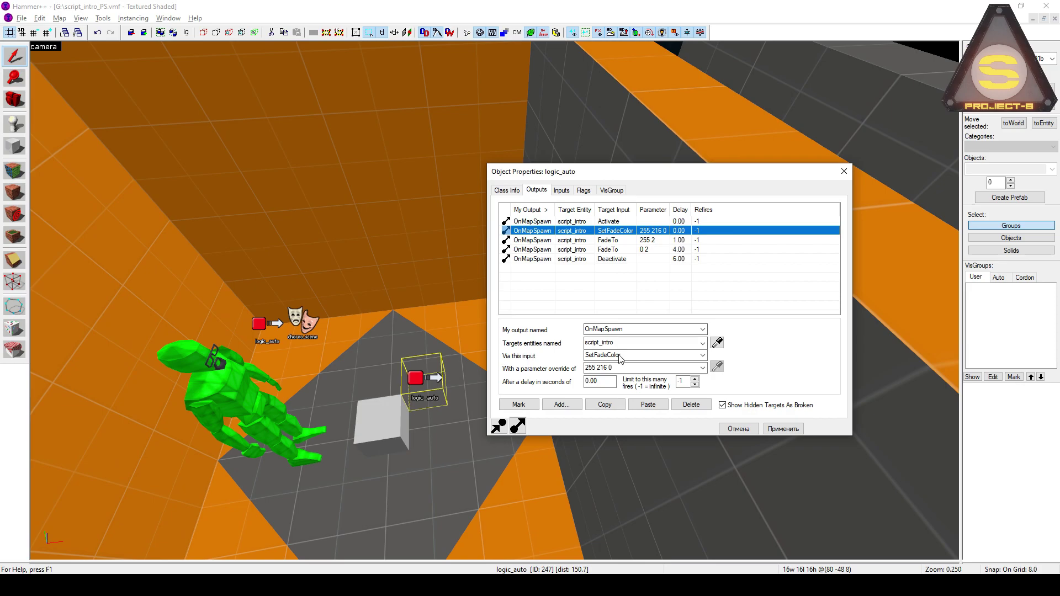
pyautogui.click(618, 242)
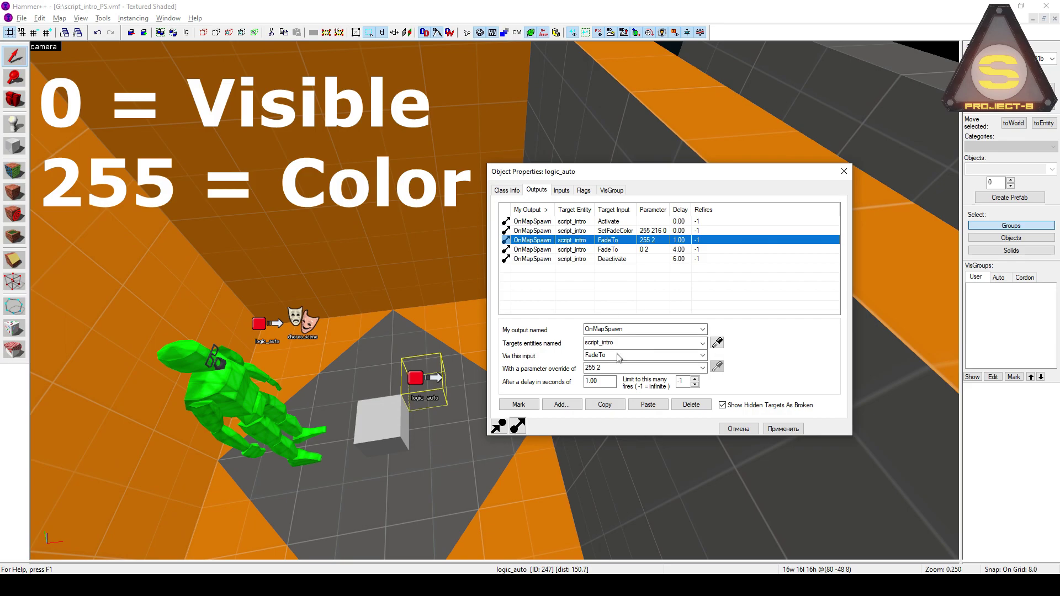
pyautogui.doubleClick(594, 368)
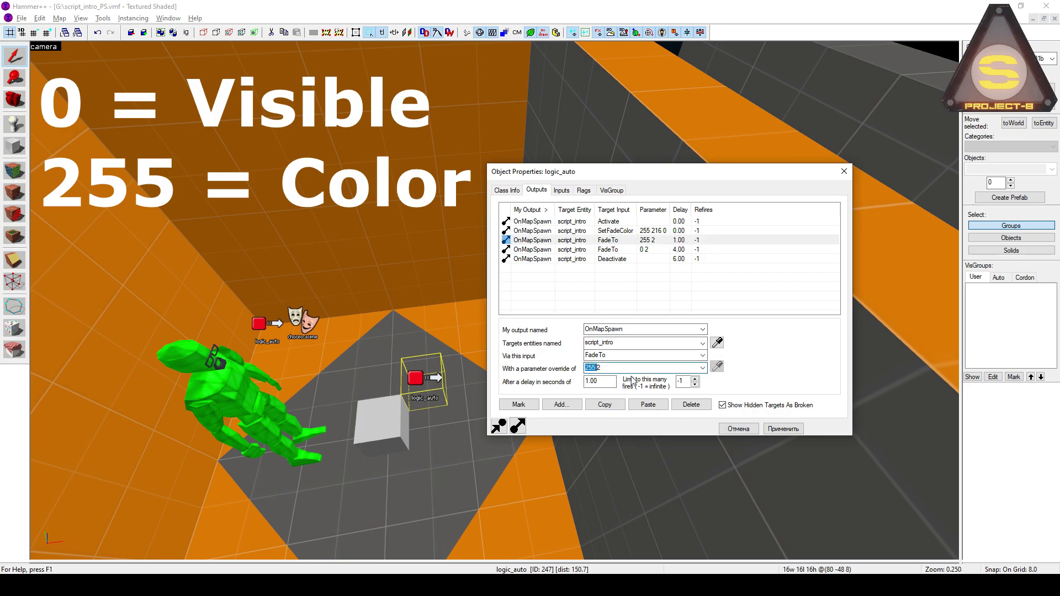
pyautogui.click(606, 373)
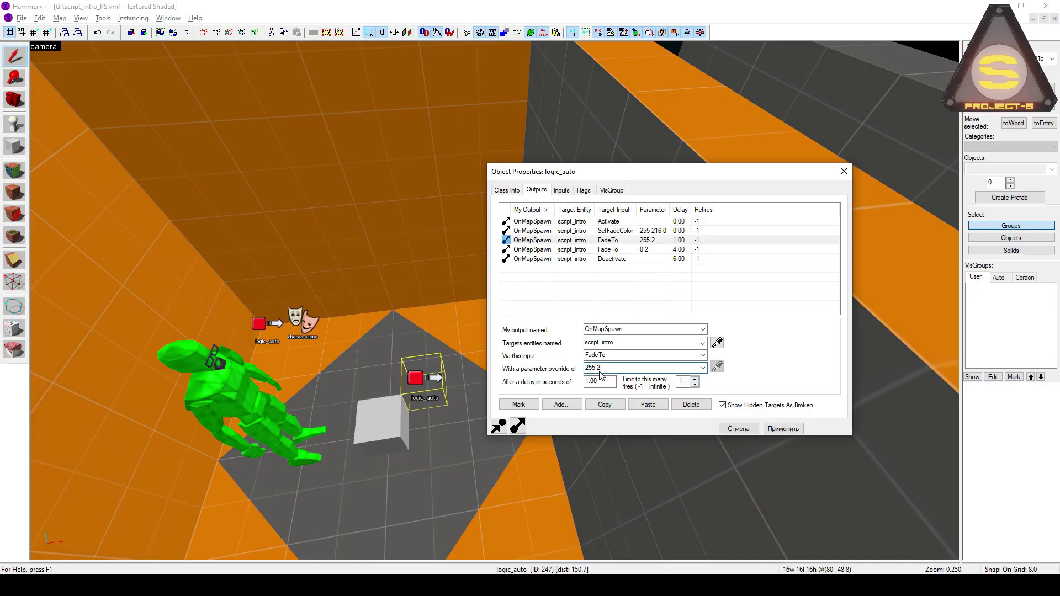
pyautogui.moveTo(598, 370); pyautogui.dragTo(609, 369)
# Examine the SetFadeColor input and its colour parameter, the second FadeTo output and the Deactivate output.
pyautogui.click(629, 235)
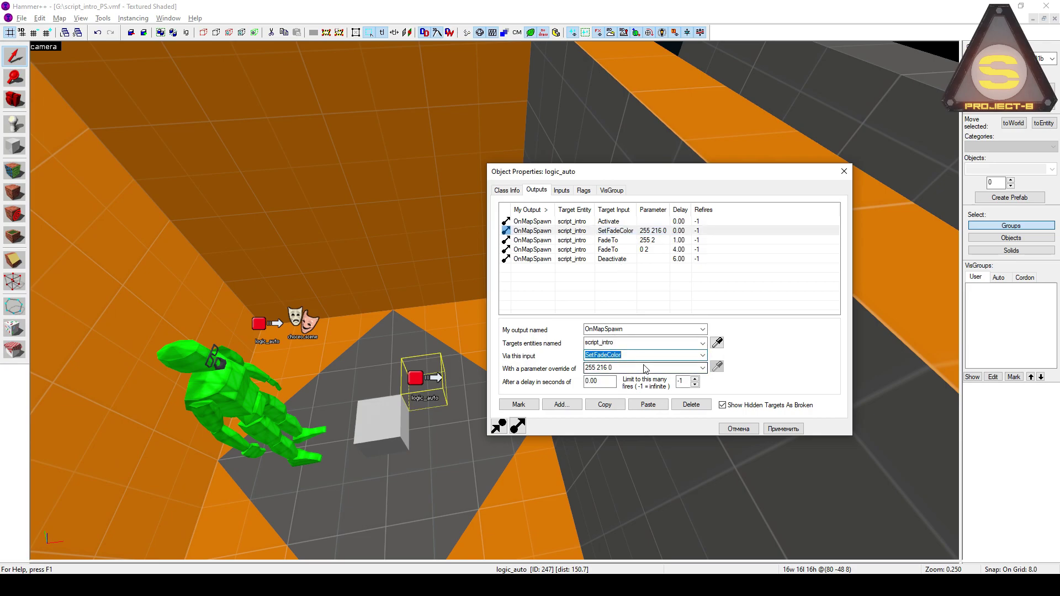
pyautogui.click(620, 369)
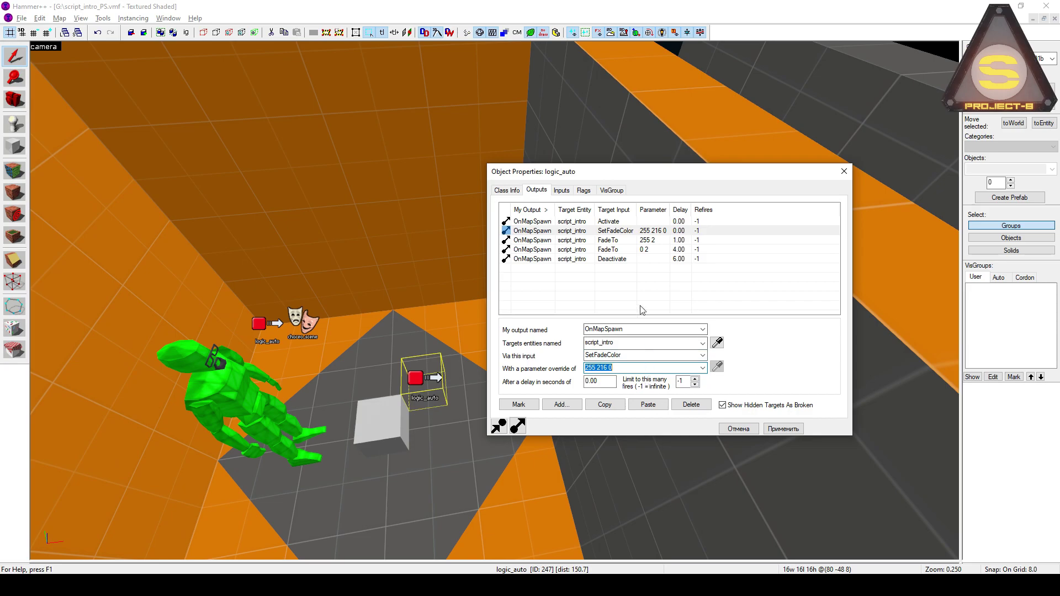
pyautogui.click(628, 250)
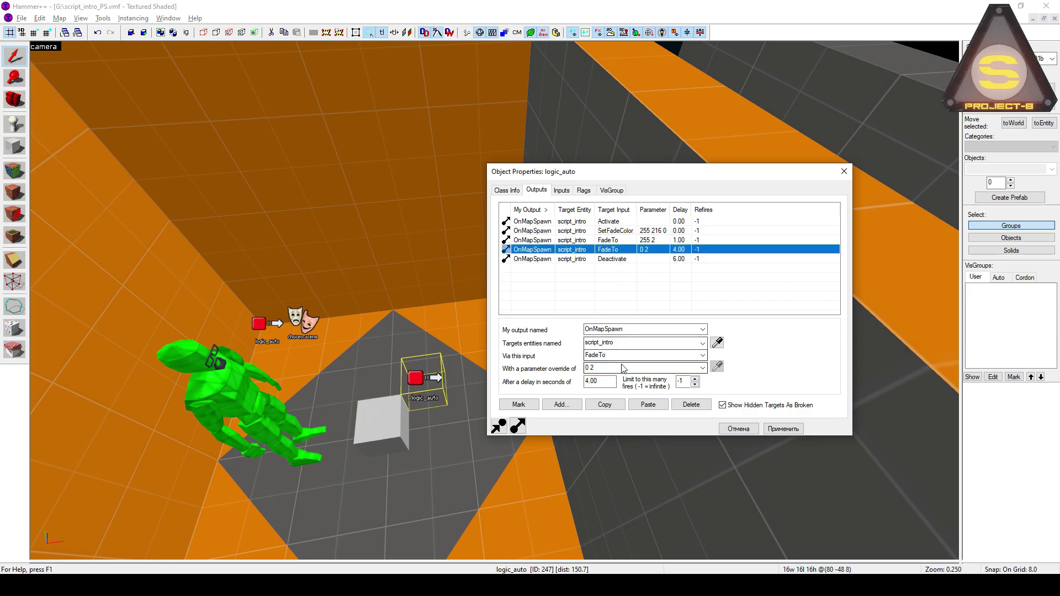
pyautogui.click(625, 258)
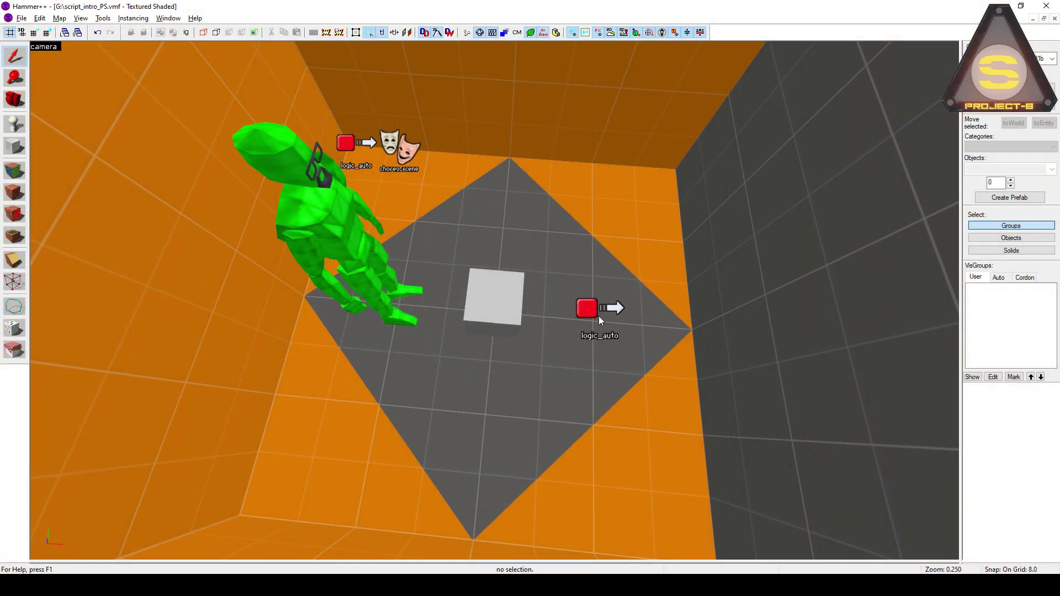
# Select the replacement logic_auto entity to the side of the cube and show its list of outputs.
pyautogui.click(598, 316)
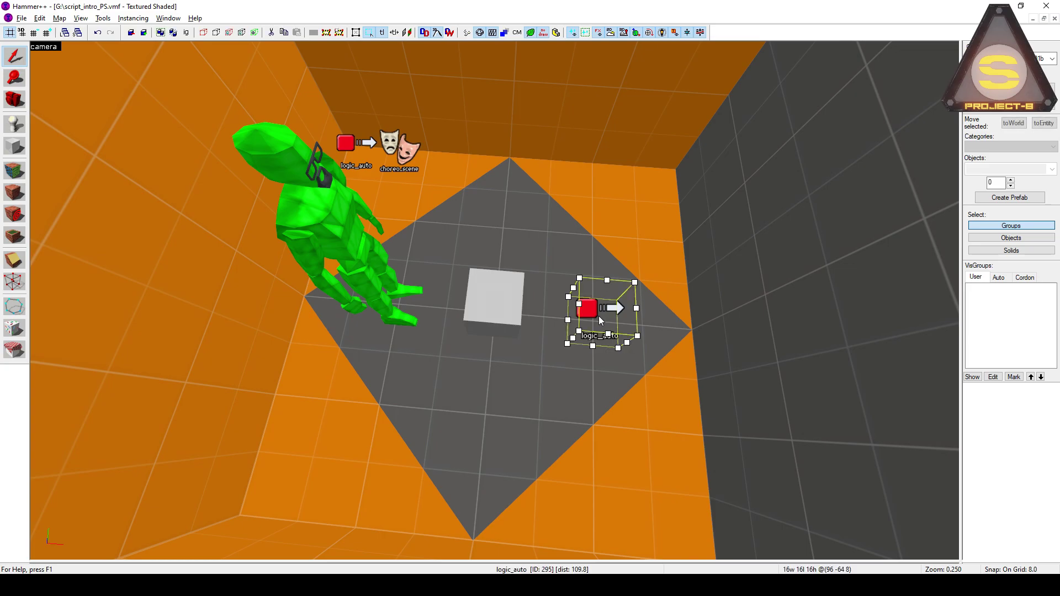
pyautogui.scroll(-5, 598, 315)
pyautogui.scroll(2, 495, 300)
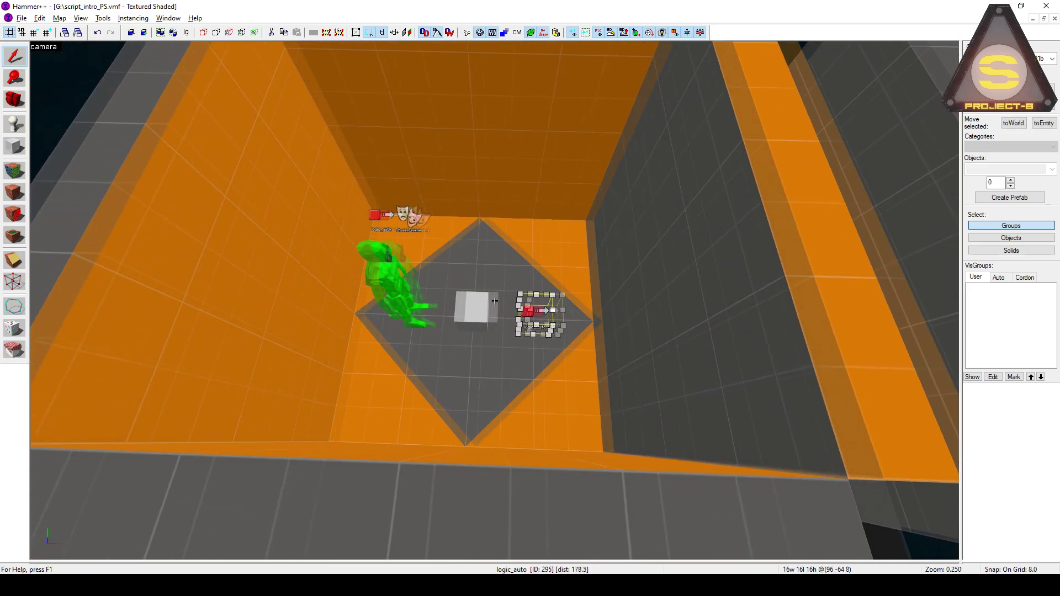
pyautogui.press('z')
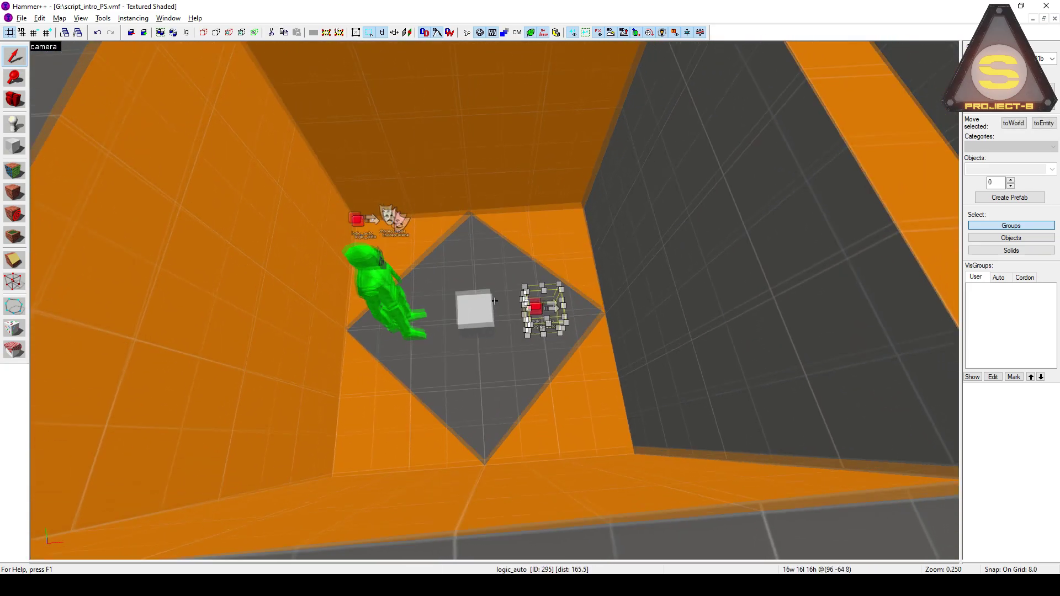
pyautogui.scroll(5, 495, 300)
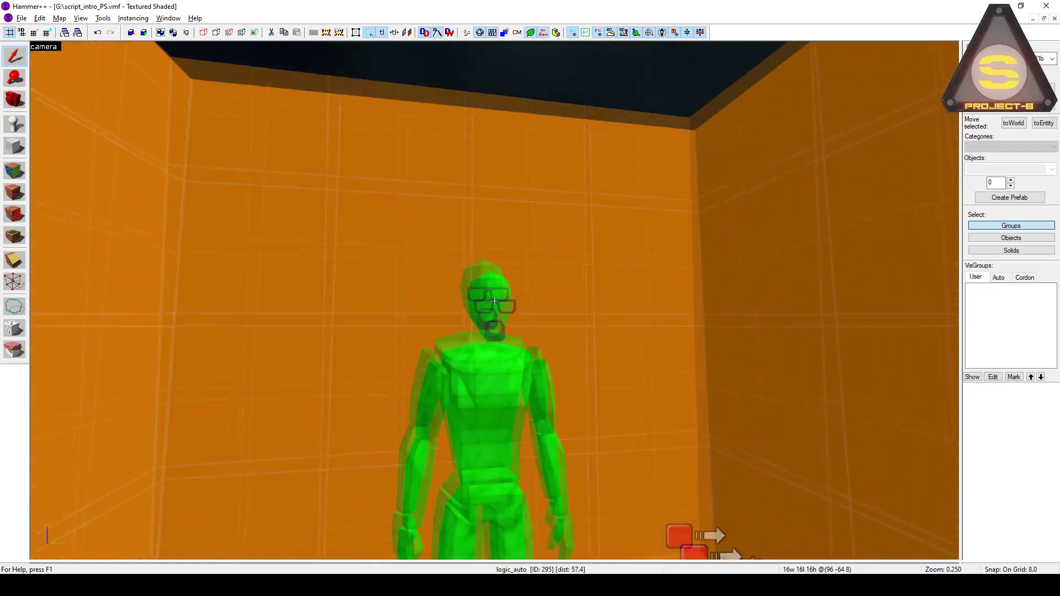
pyautogui.scroll(6, 494, 301)
pyautogui.press('z')
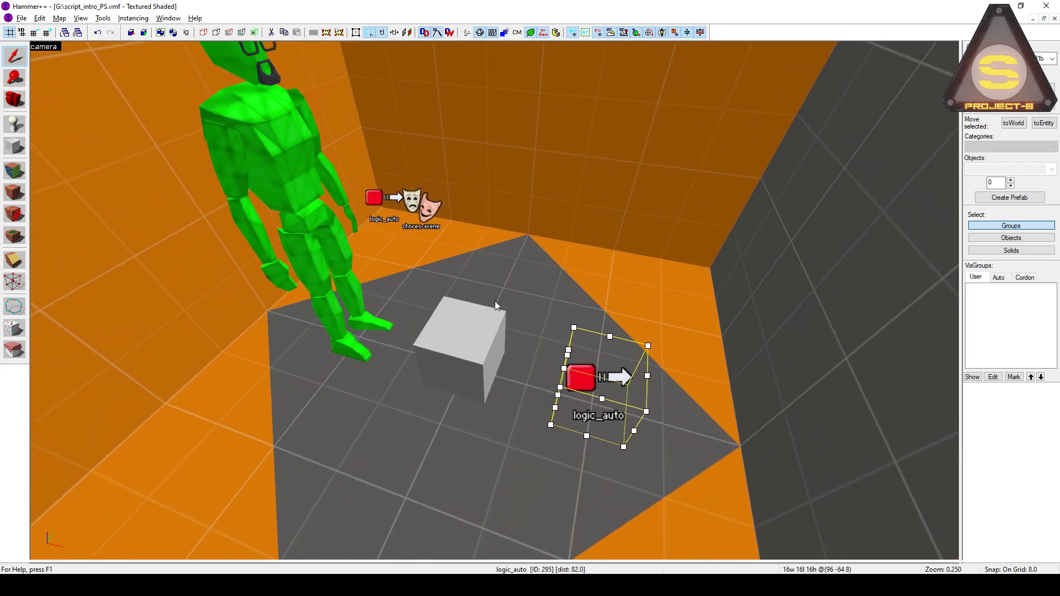
pyautogui.hotkey('alt', 'Return')
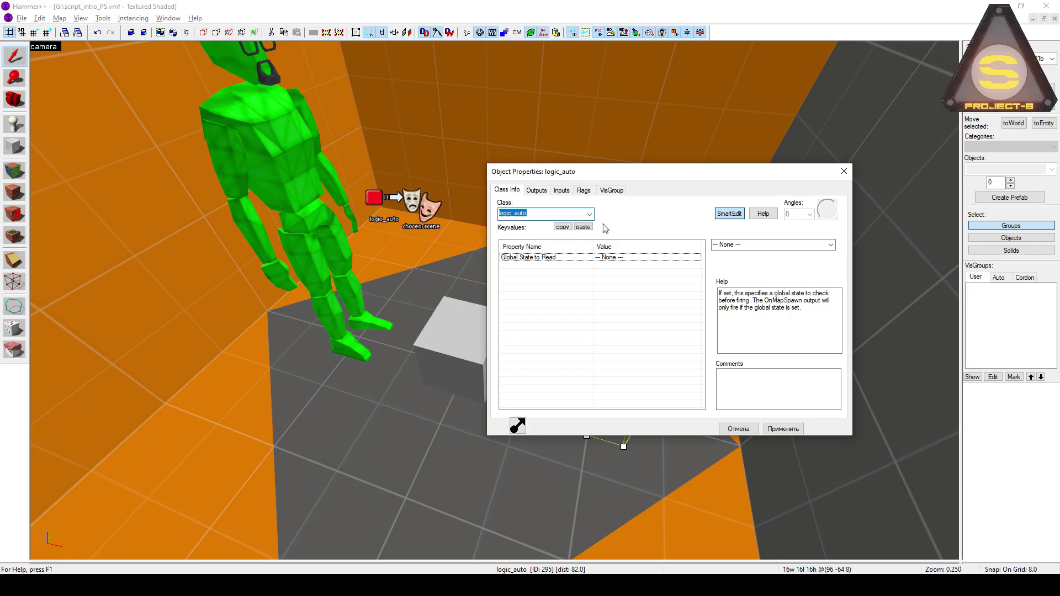
pyautogui.click(539, 191)
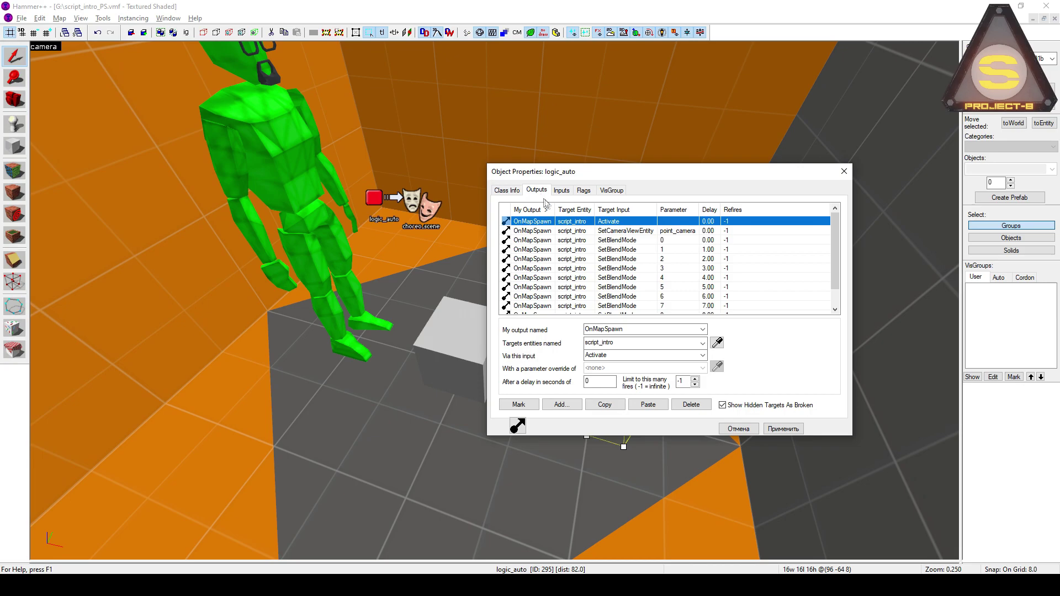
# Examine the SetCameraViewEntity output and the first SetBlendMode output that target script_intro.
pyautogui.click(634, 232)
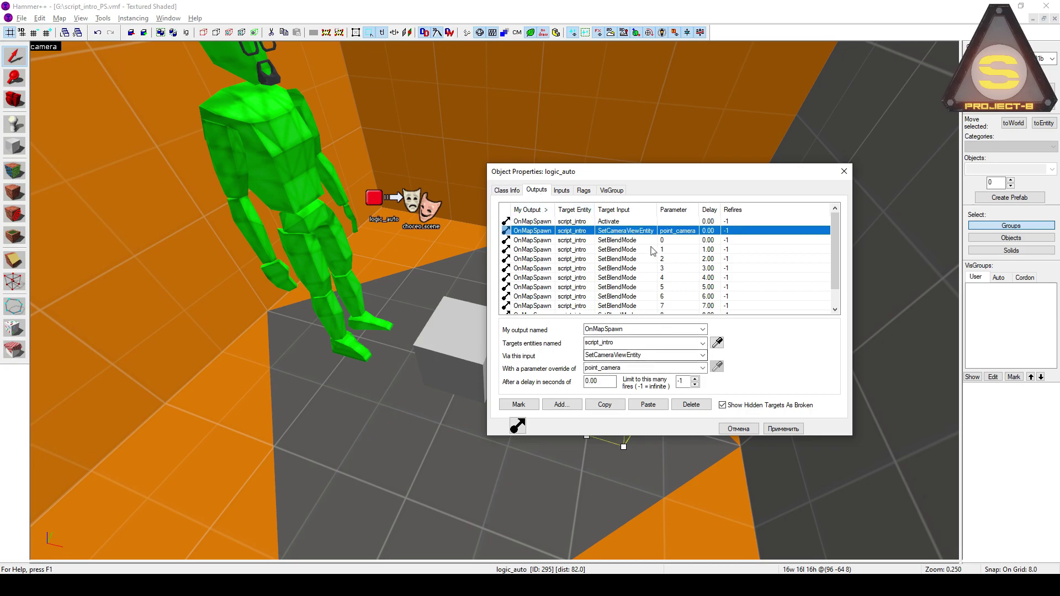
pyautogui.click(653, 241)
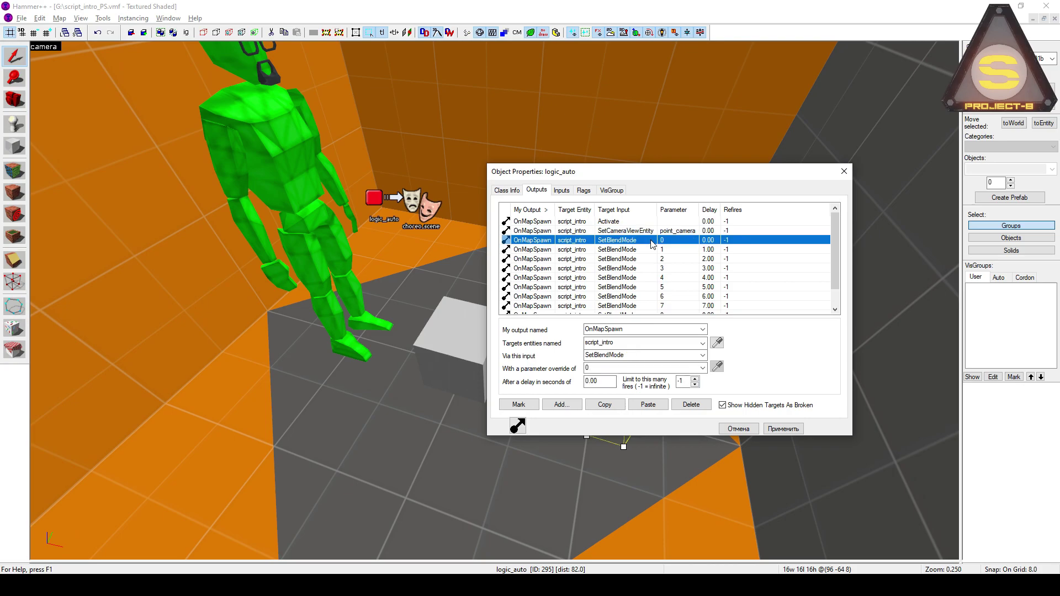
pyautogui.click(644, 354)
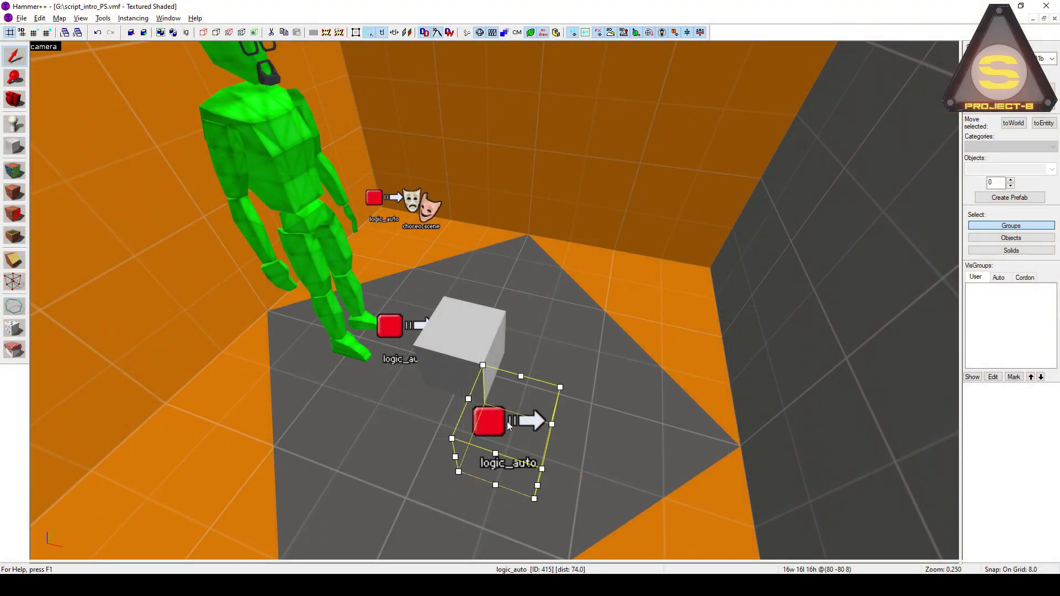
# Open the properties of the logic_auto entity in front of the cube and show its outputs.
pyautogui.doubleClick(507, 423)
pyautogui.click(536, 190)
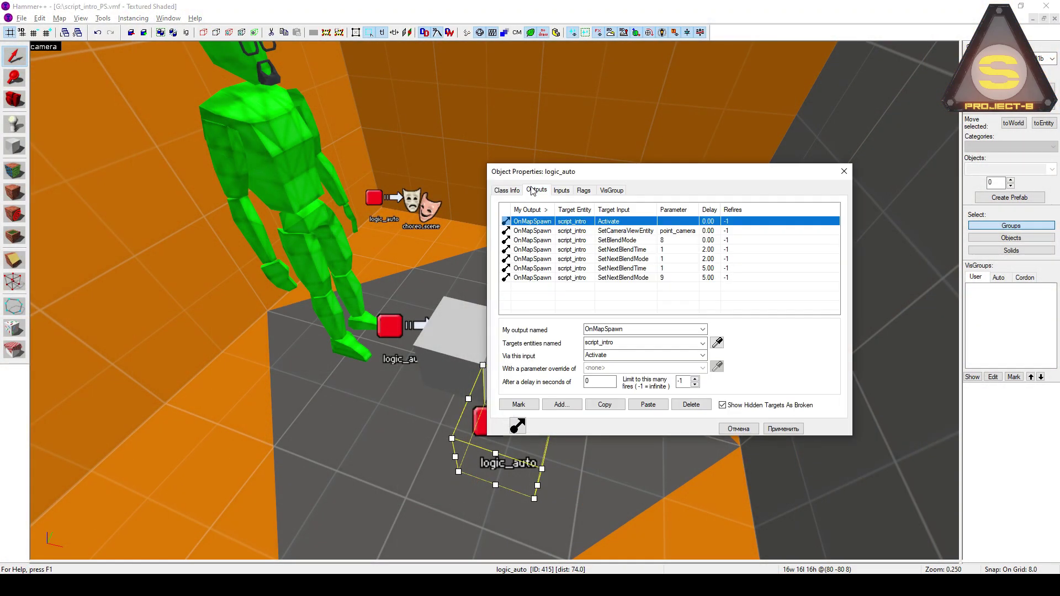
pyautogui.press('Right')
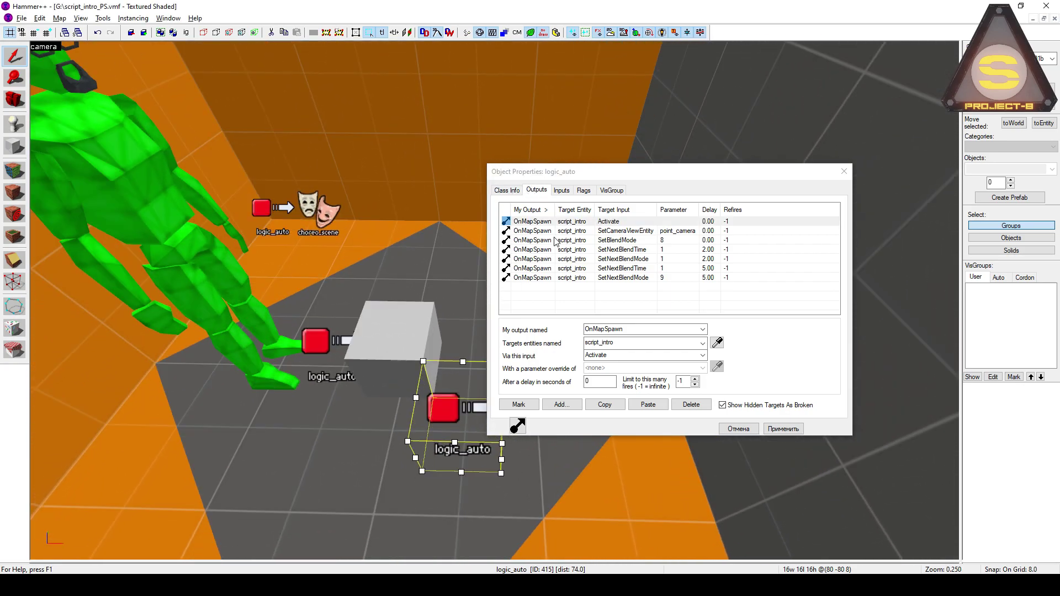
# Examine the parameter overrides of the SetBlendMode output and the first SetNextBlendTime output.
pyautogui.click(596, 240)
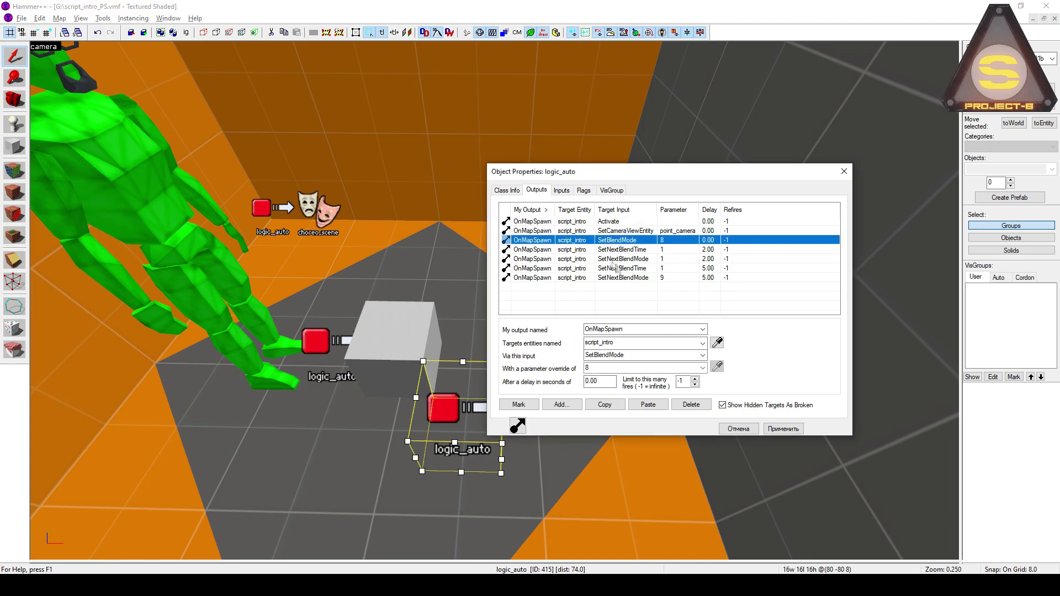
pyautogui.click(617, 369)
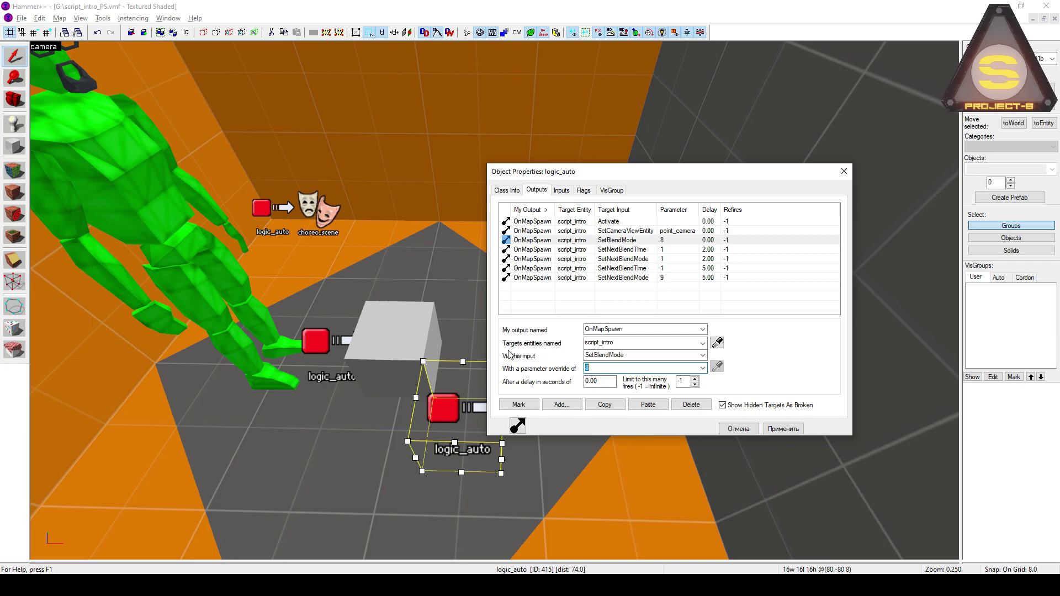
pyautogui.click(649, 250)
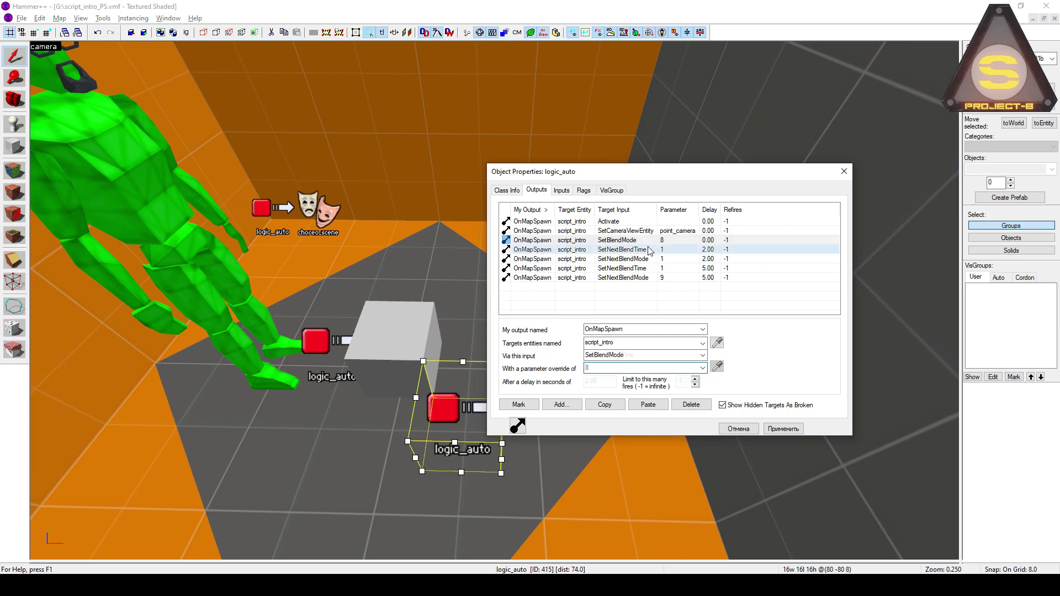
pyautogui.click(626, 367)
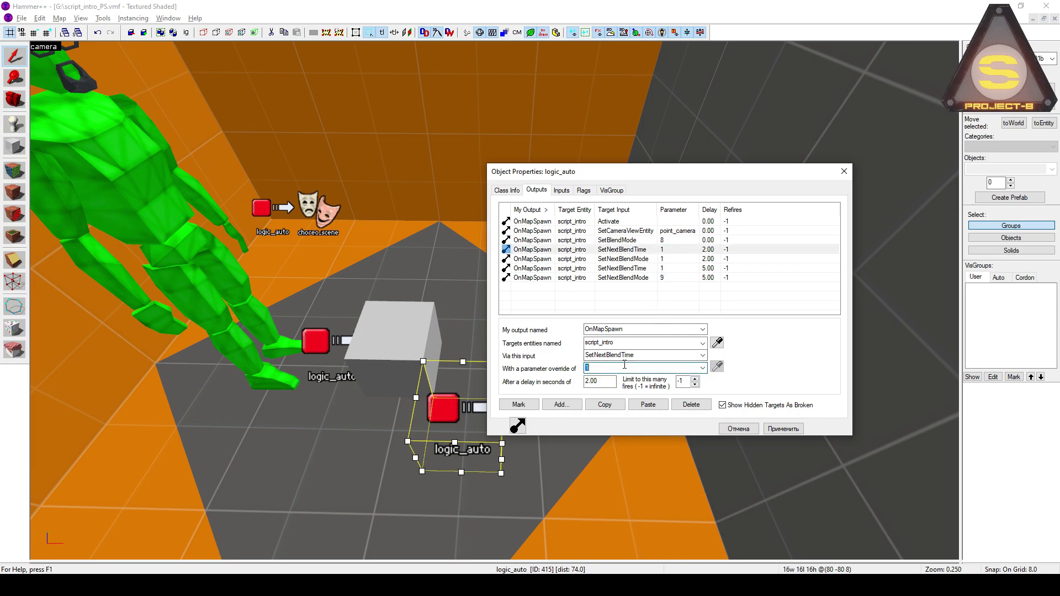
# Examine the first SetNextBlendMode output, the second SetNextBlendTime output and the last SetNextBlendMode output.
pyautogui.click(631, 259)
pyautogui.click(653, 356)
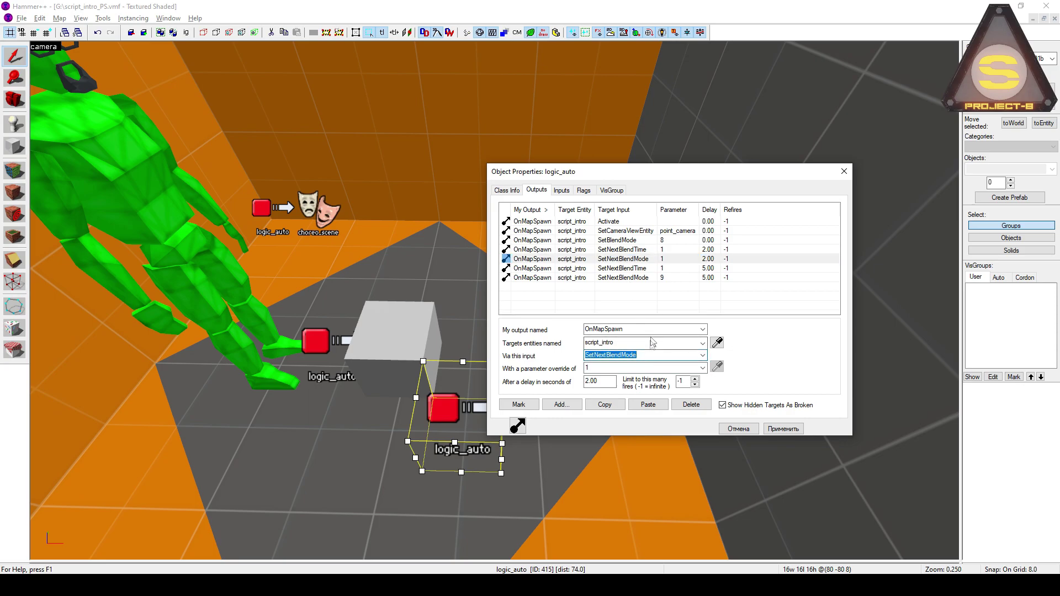
pyautogui.click(653, 269)
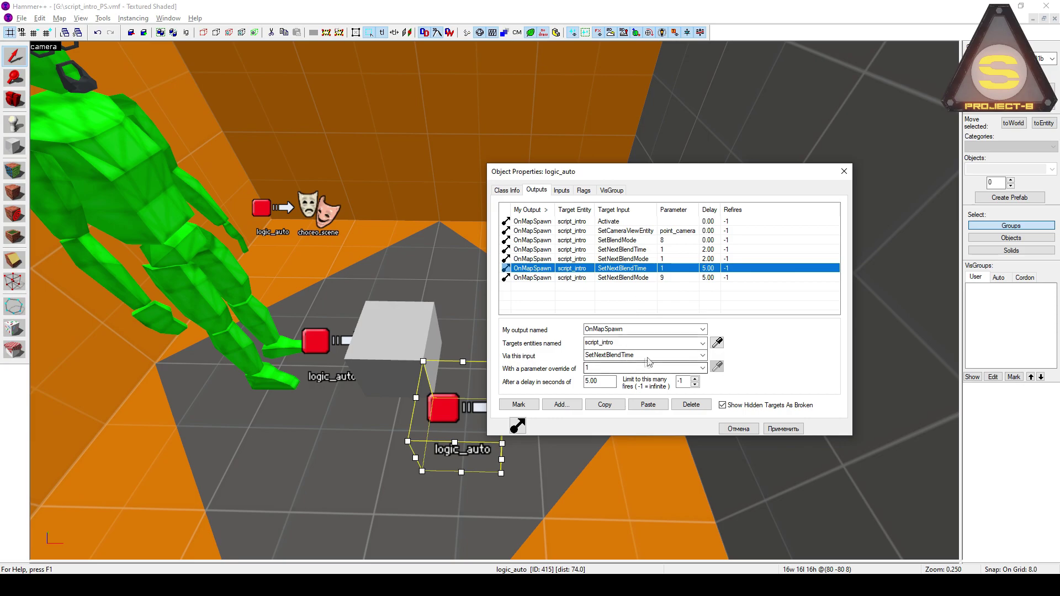
pyautogui.click(617, 358)
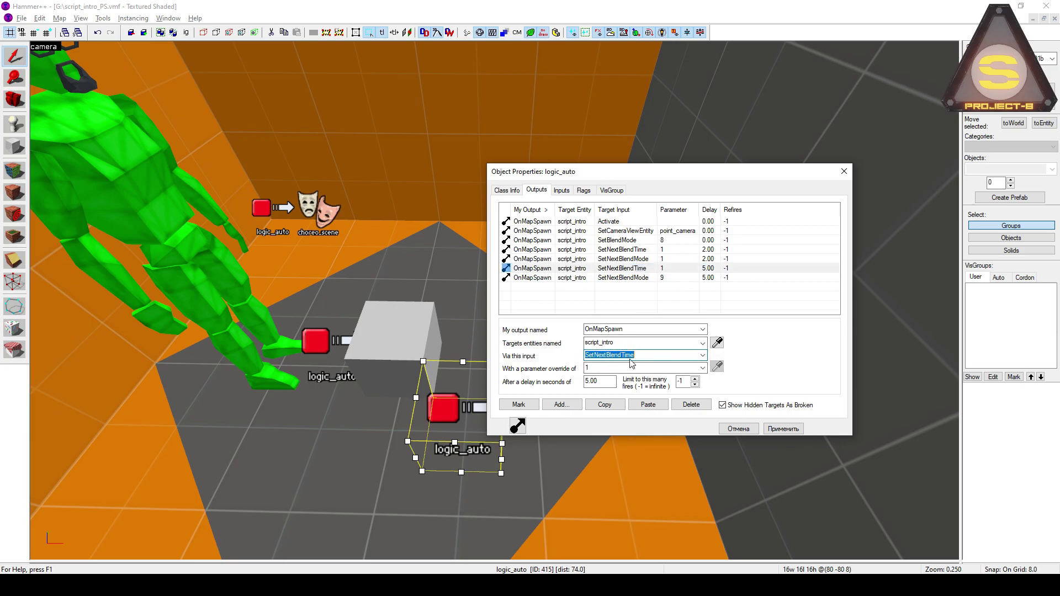
pyautogui.click(626, 279)
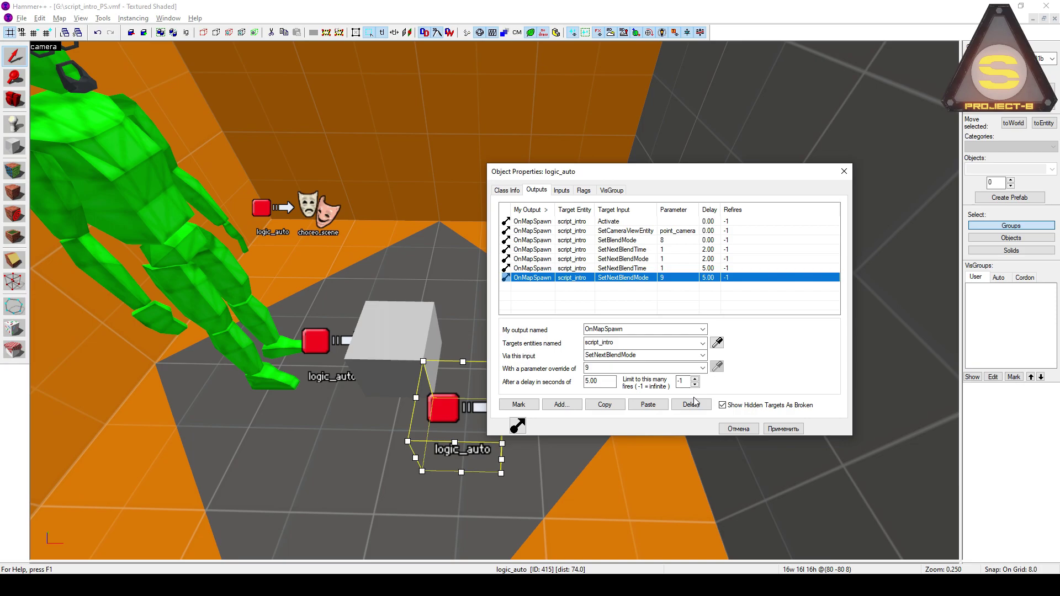
# Select the logic_auto entity behind the cube, beside the green figure's feet, and show its outputs.
pyautogui.click(461, 422)
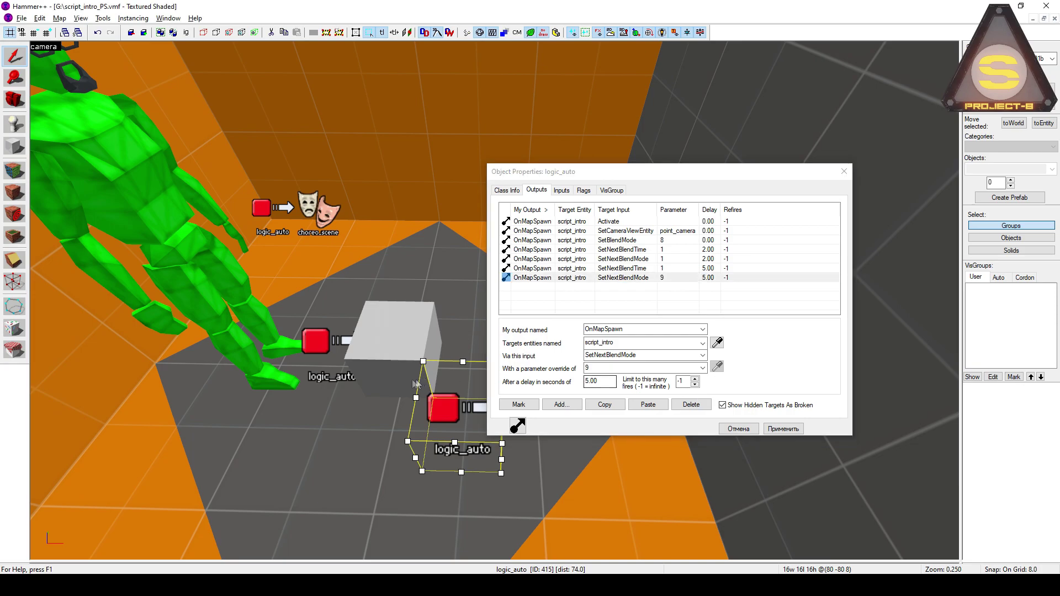
pyautogui.click(507, 190)
pyautogui.click(313, 340)
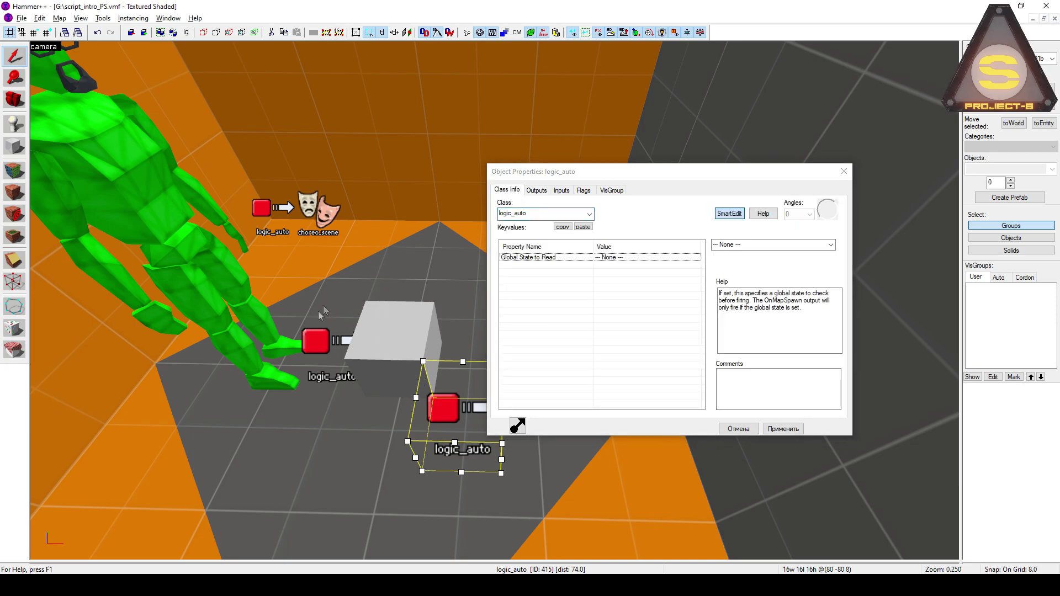
pyautogui.click(313, 341)
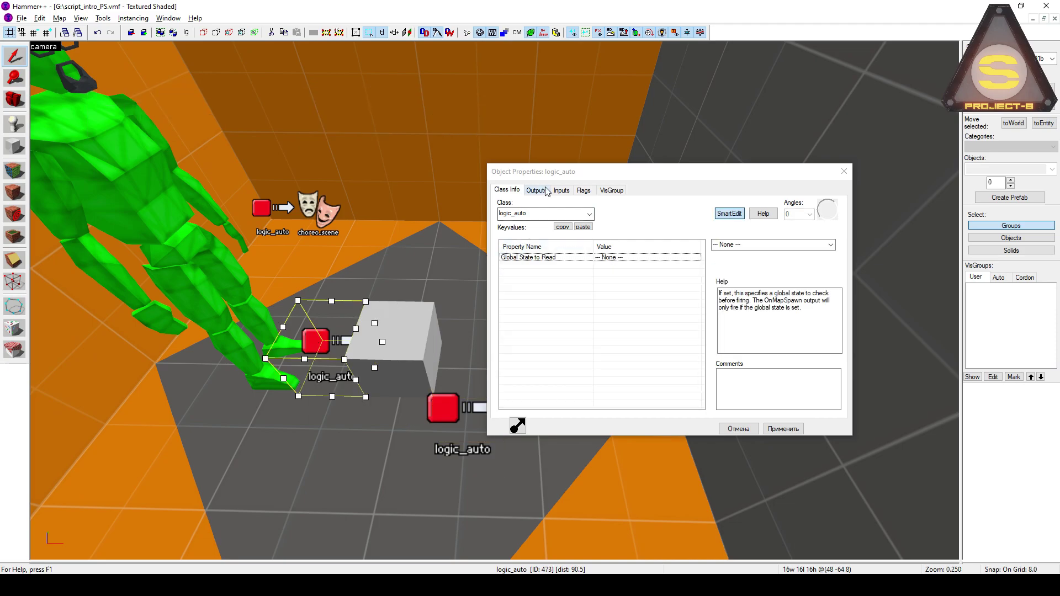
pyautogui.click(535, 191)
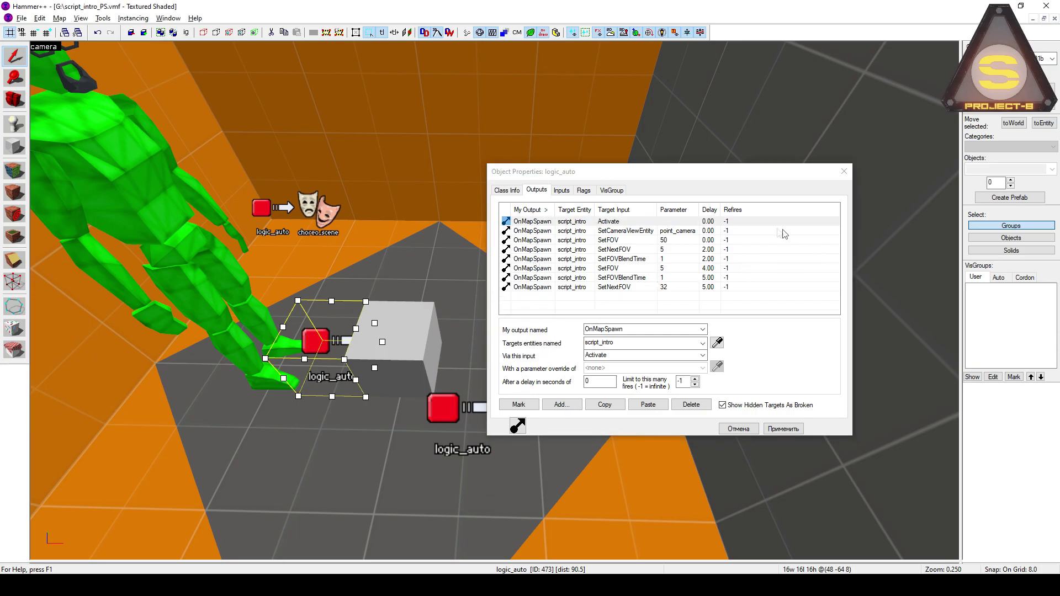
# Examine the SetFOV, first SetNextFOV and first SetFOVBlendTime outputs, including their parameter overrides and delays.
pyautogui.click(665, 240)
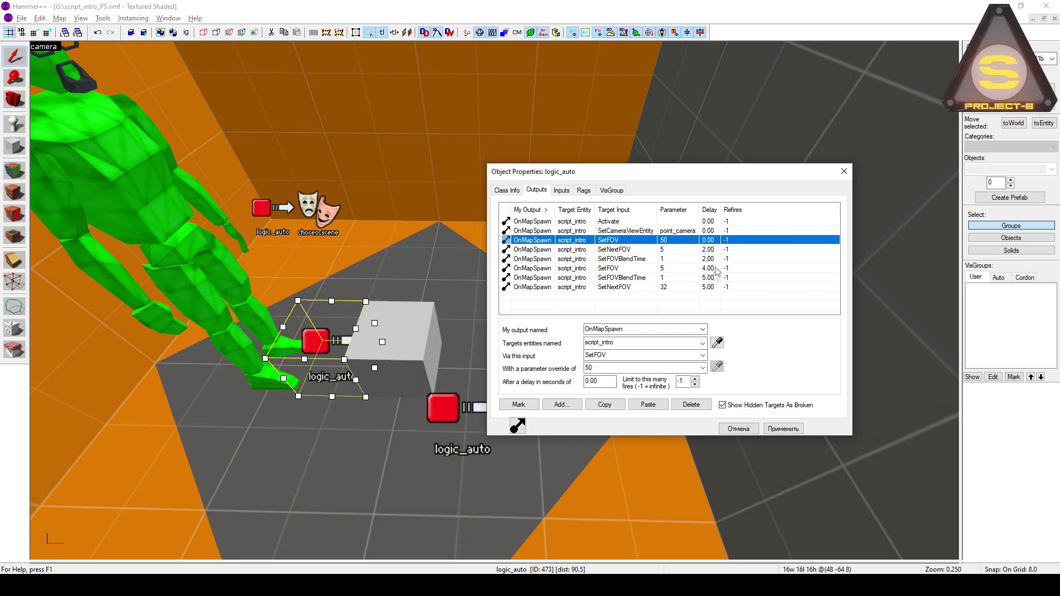
pyautogui.click(635, 368)
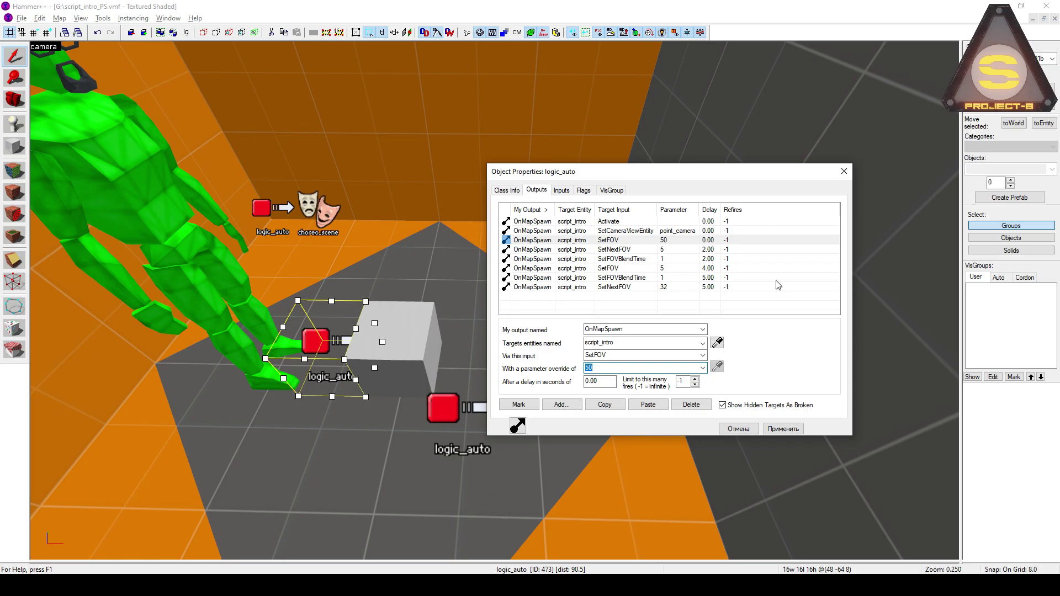
pyautogui.click(651, 253)
pyautogui.click(658, 259)
pyautogui.click(652, 253)
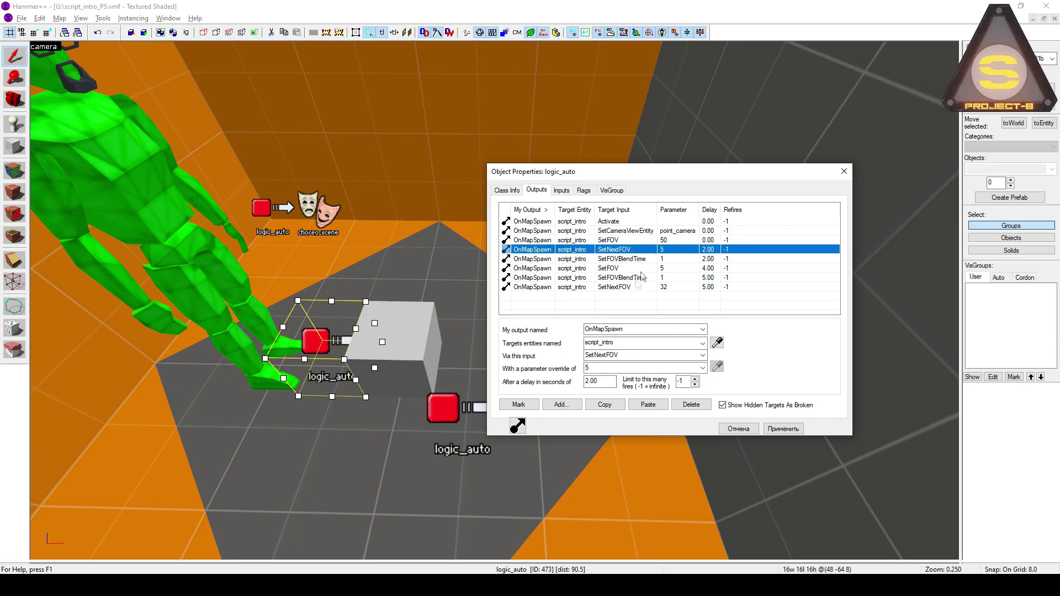
pyautogui.click(618, 368)
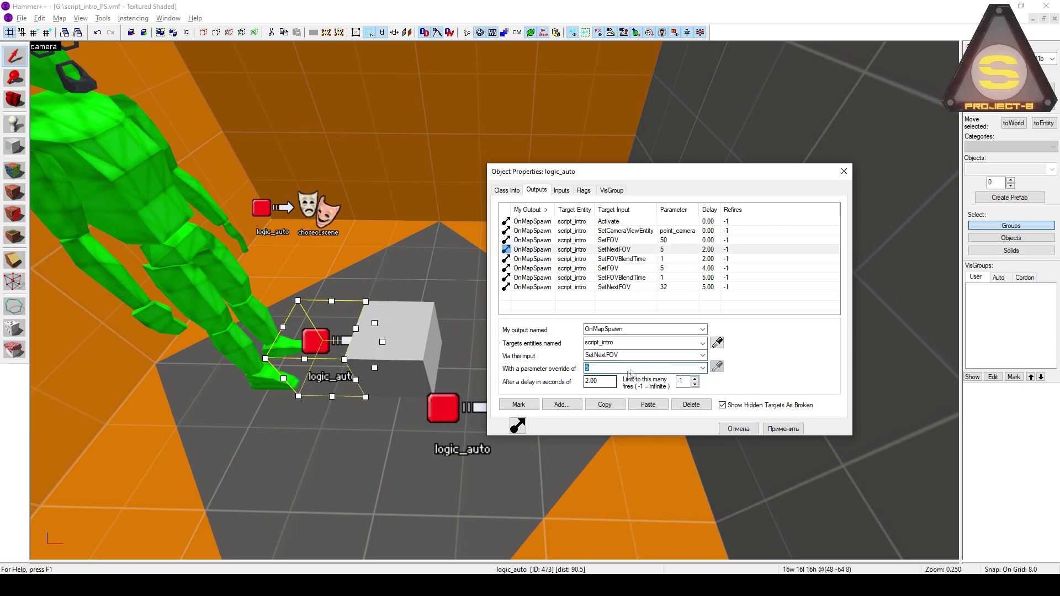
pyautogui.click(642, 260)
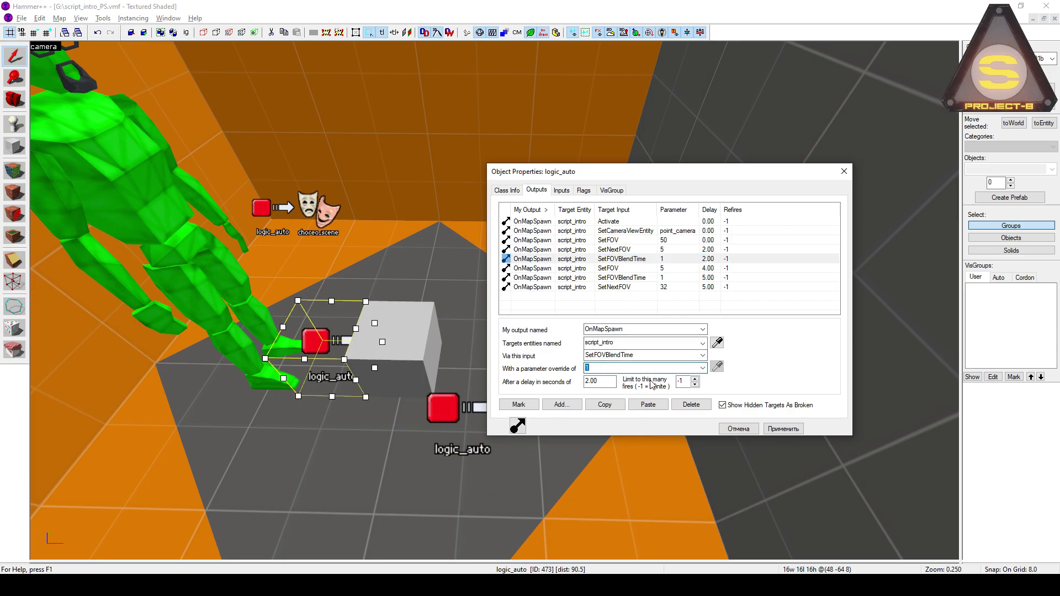
pyautogui.click(621, 269)
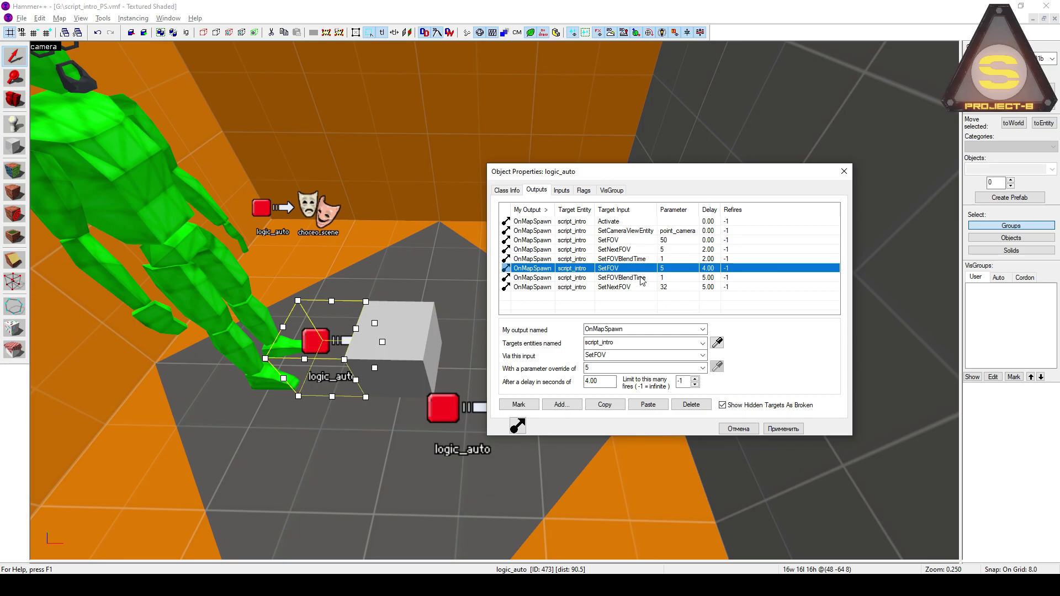
# Try setting Match env_zoom's FOV transition to No on the script_intro cube, and close its properties without applying.
pyautogui.click(396, 334)
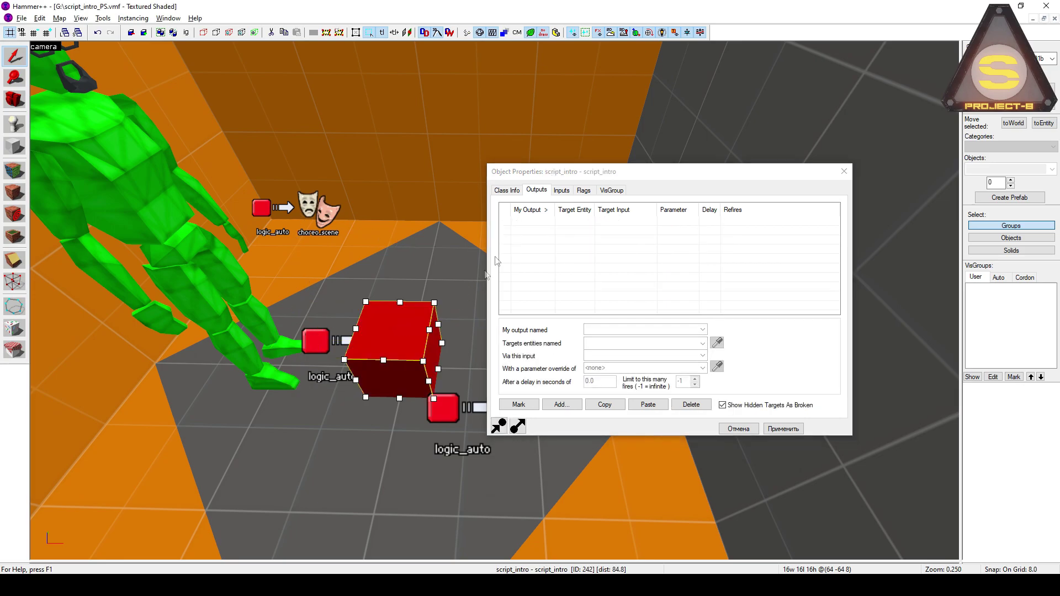
pyautogui.click(507, 190)
pyautogui.click(657, 265)
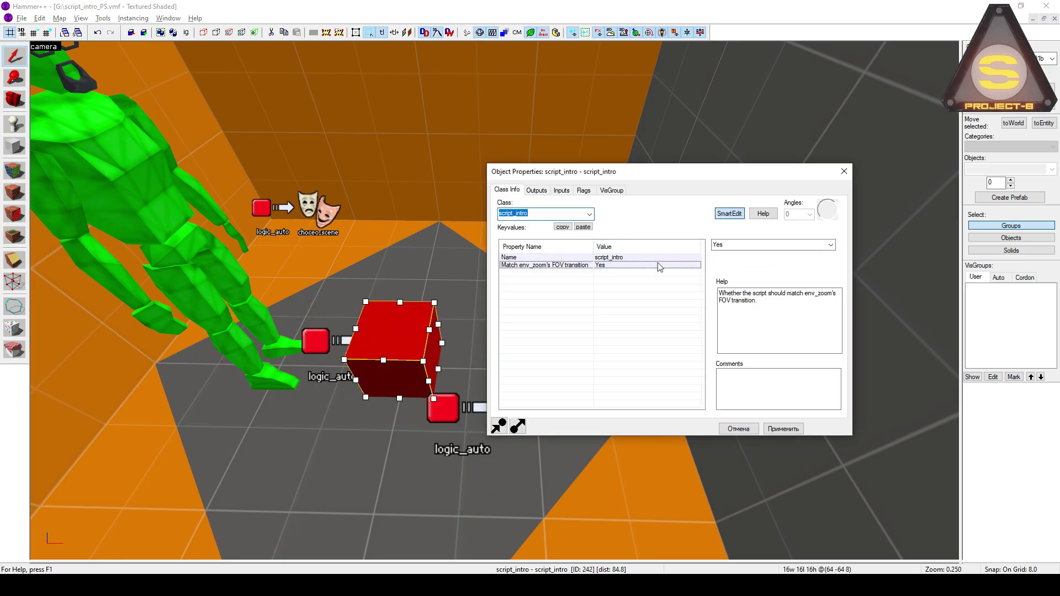
pyautogui.click(830, 245)
pyautogui.click(820, 259)
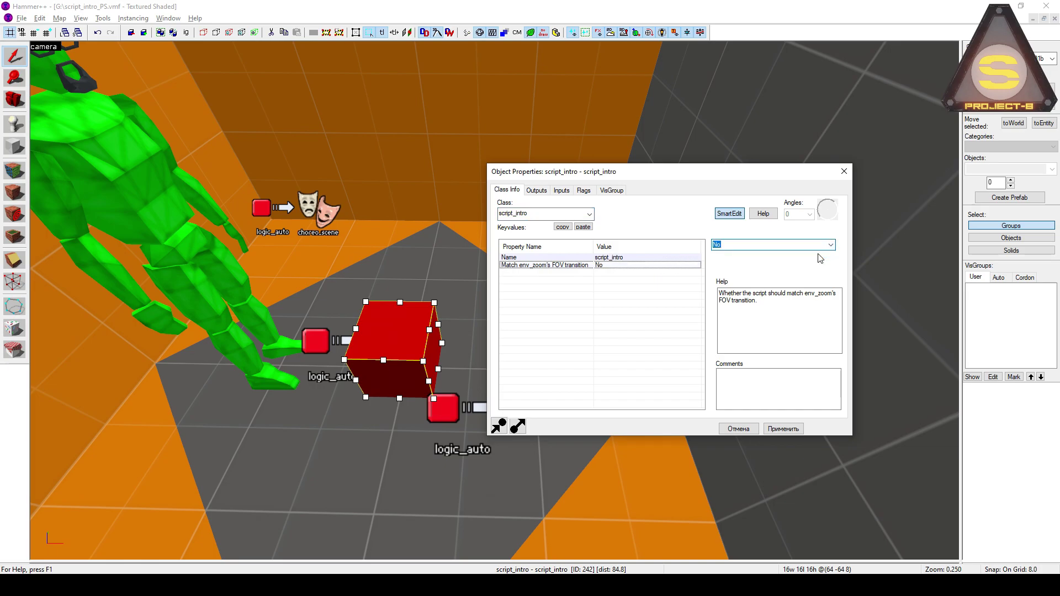
pyautogui.click(739, 430)
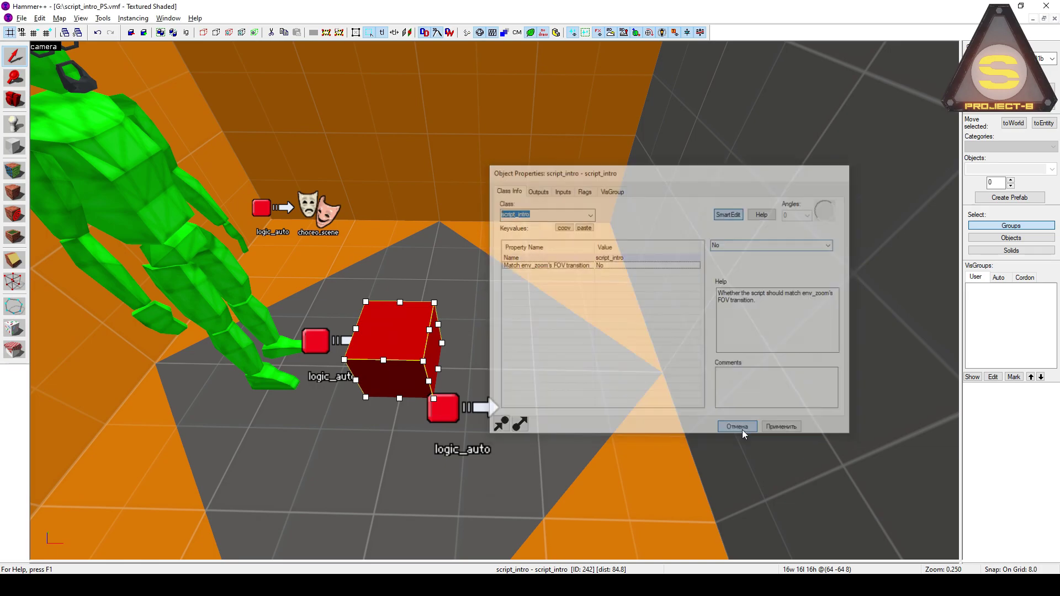
# Examine the green figure's head up close in the 3D view.
pyautogui.press('z')
pyautogui.press('s')
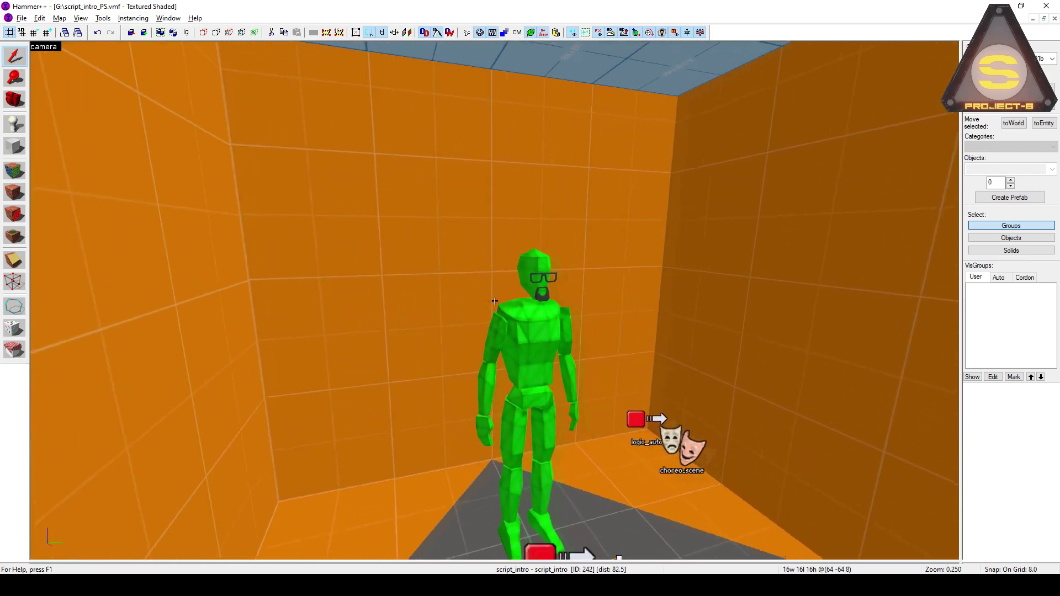
pyautogui.press('w')
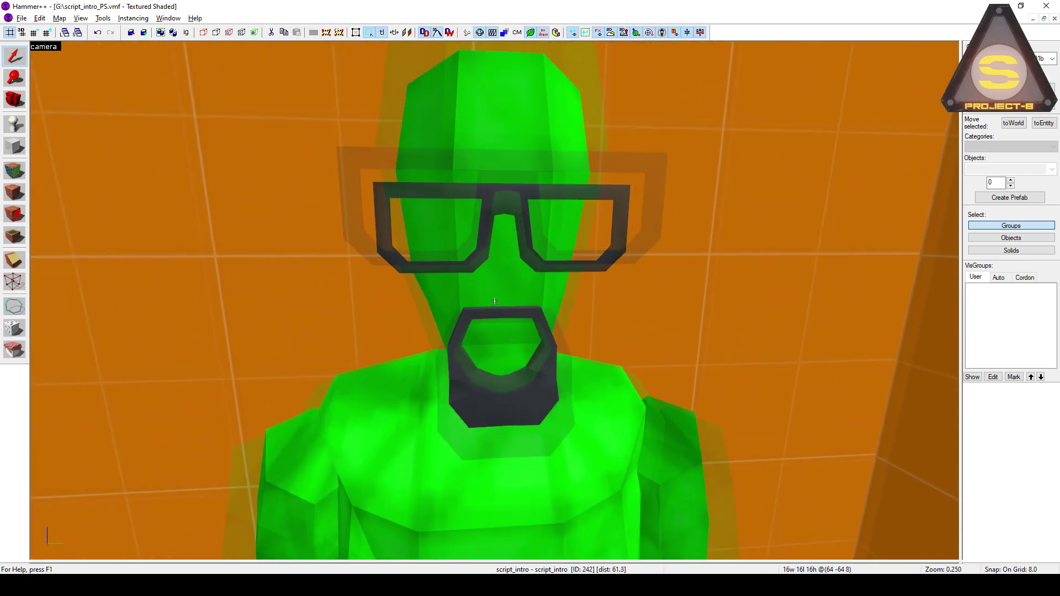
pyautogui.press('s')
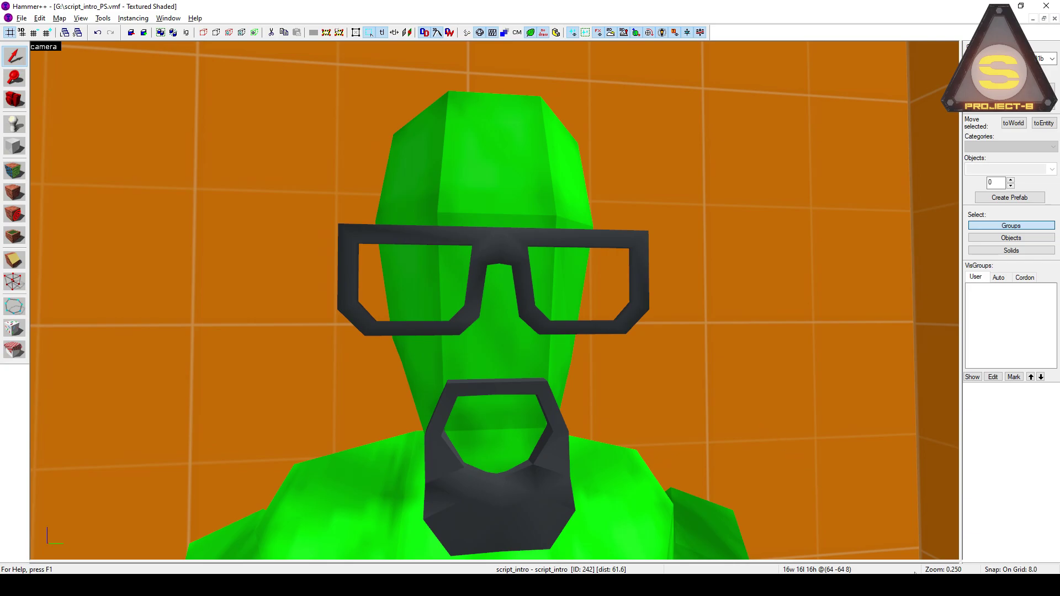